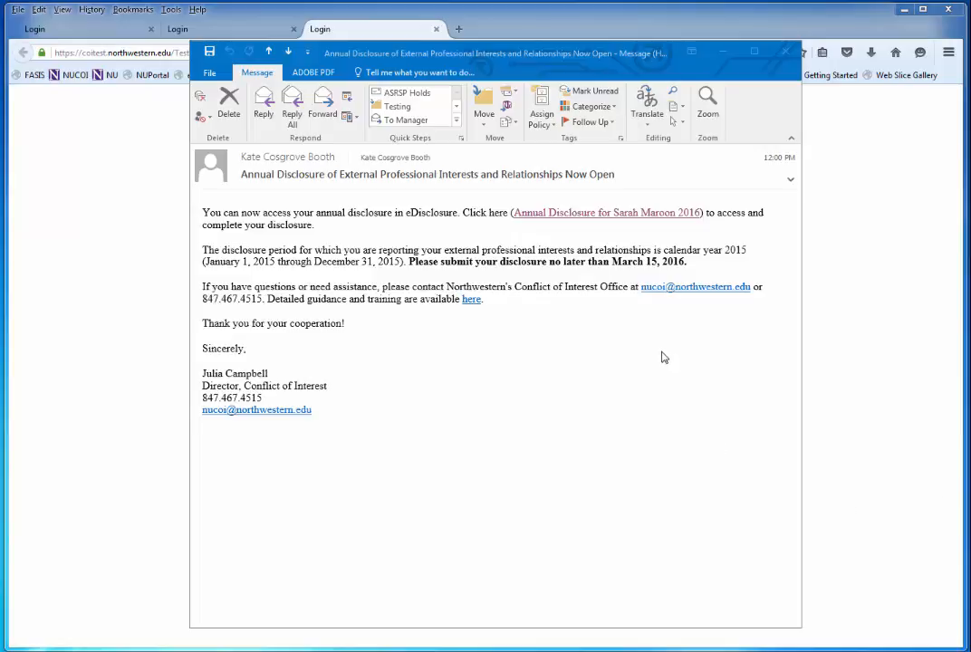
Step: Follow the 'Annual Disclosure … 2016' link in the Outlook invitation e-mail
click(587, 214)
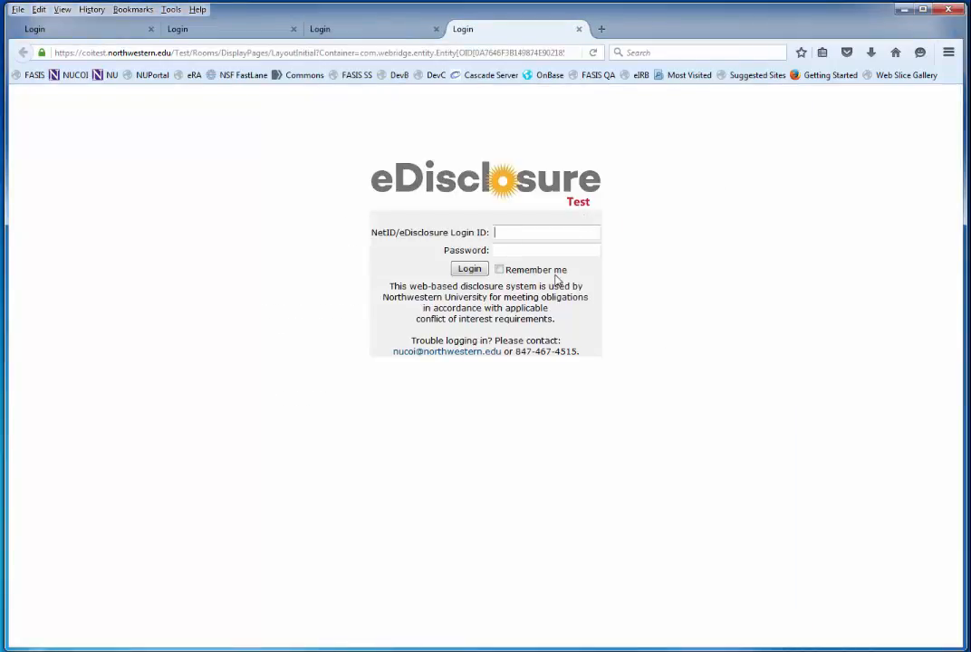
Step: Sign in to eDisclosure with your NetID and password
text(maroon16)
key(Tab)
text(••••••)
key(Return)
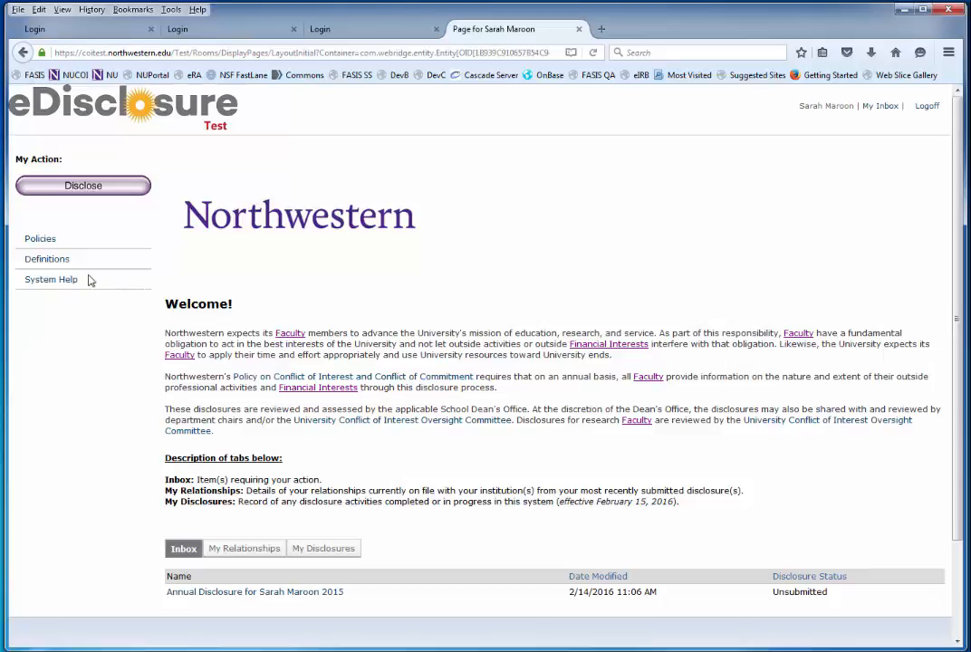
Step: Glance at the COI Policies list, then start the 2015 annual disclosure from My Action
click(51, 244)
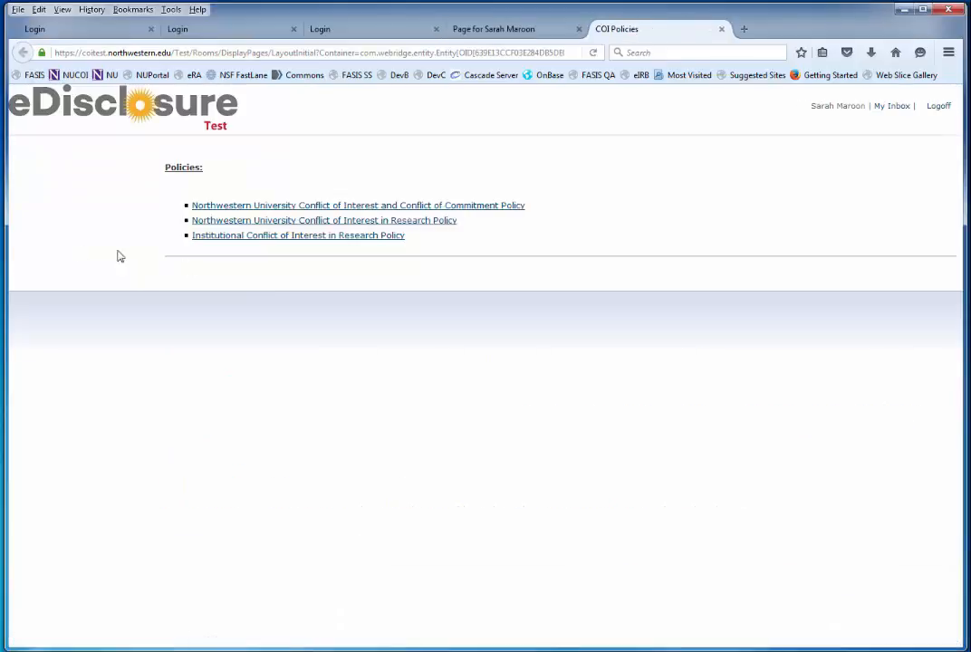
click(719, 30)
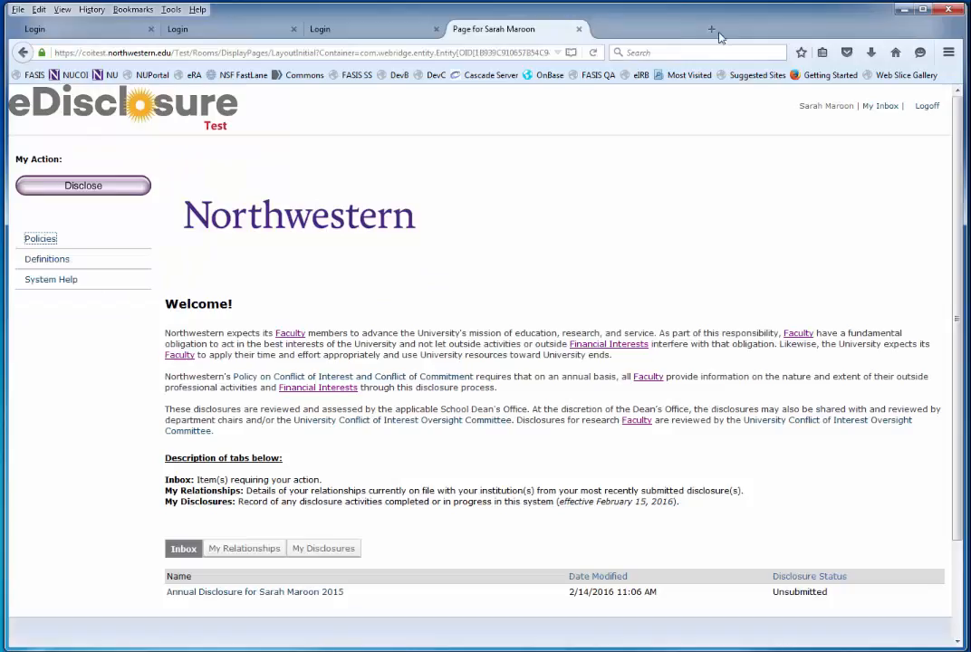
click(554, 239)
click(127, 200)
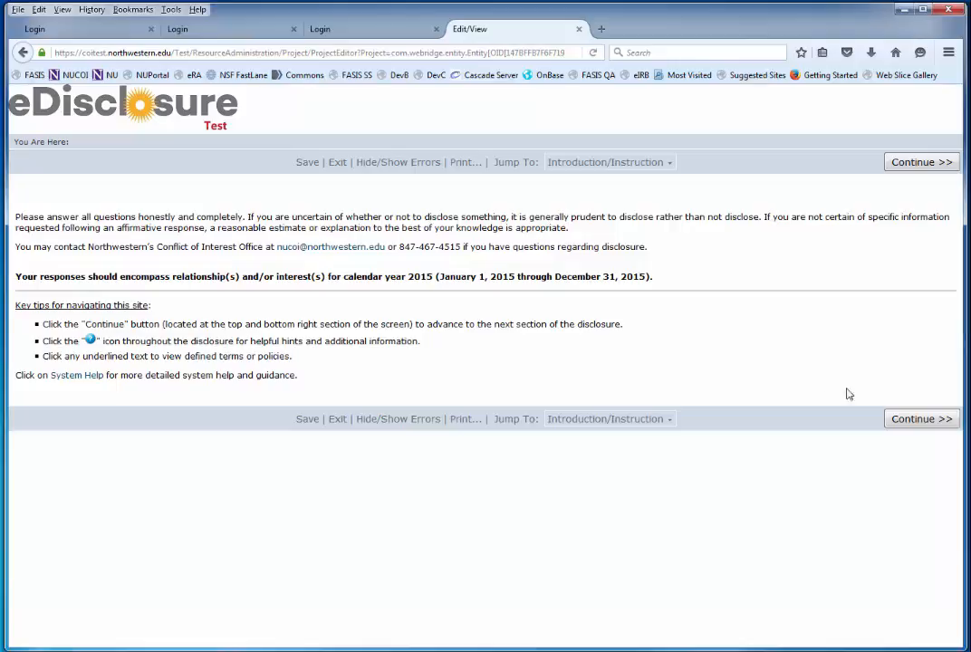
Step: Page from the introduction through Training to the Relationship(s) and/or Interest(s) questions
click(908, 418)
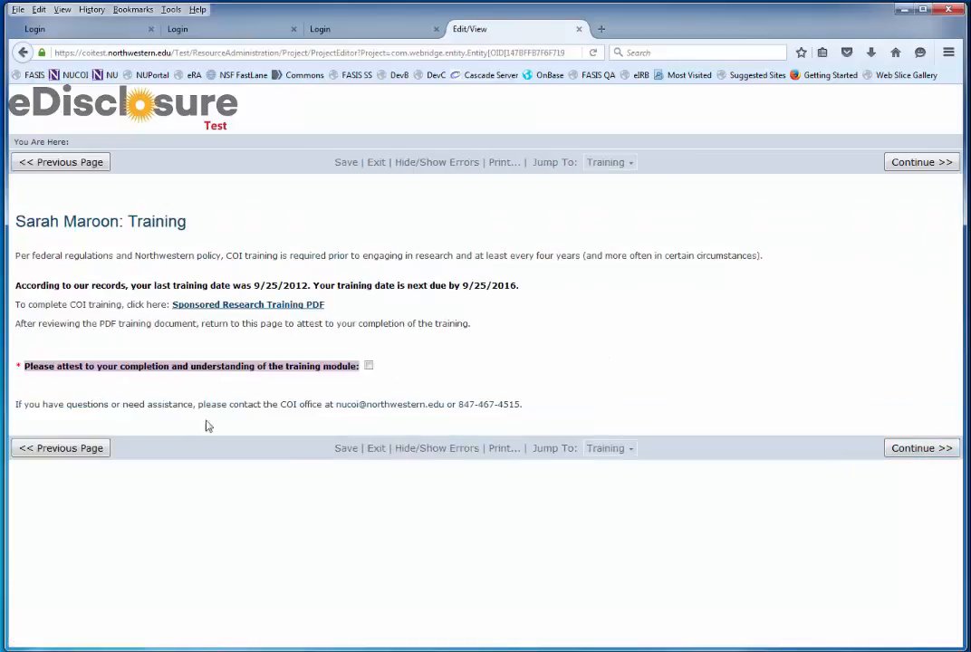
click(59, 449)
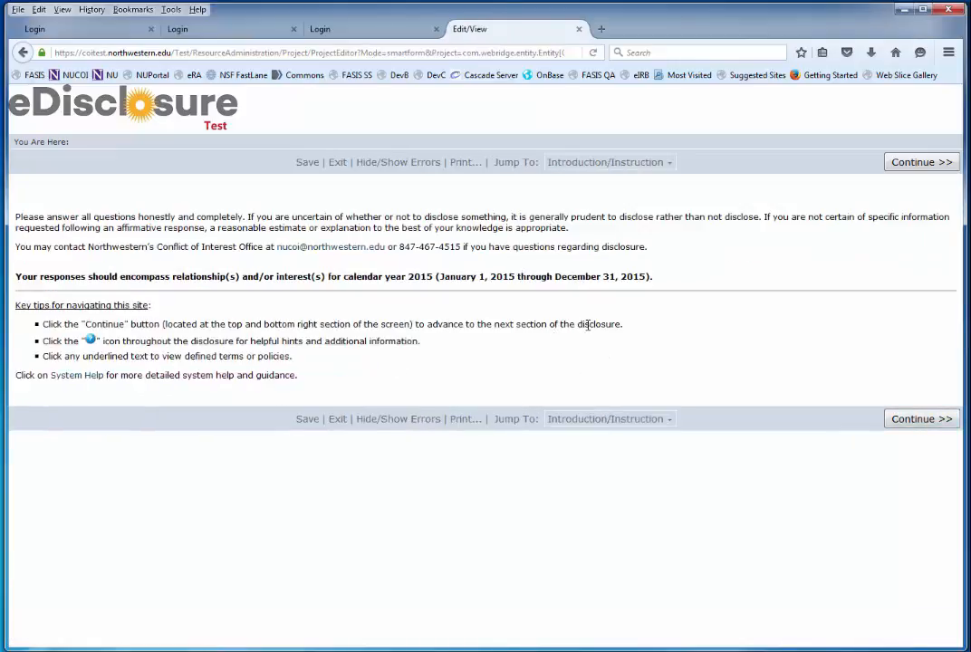
click(607, 162)
click(607, 162)
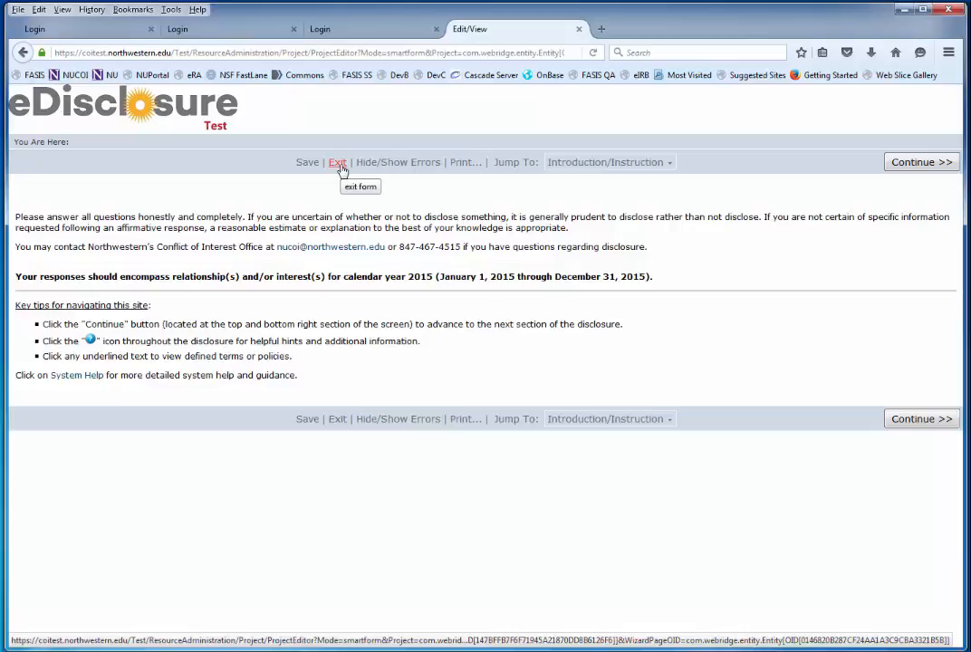
click(905, 424)
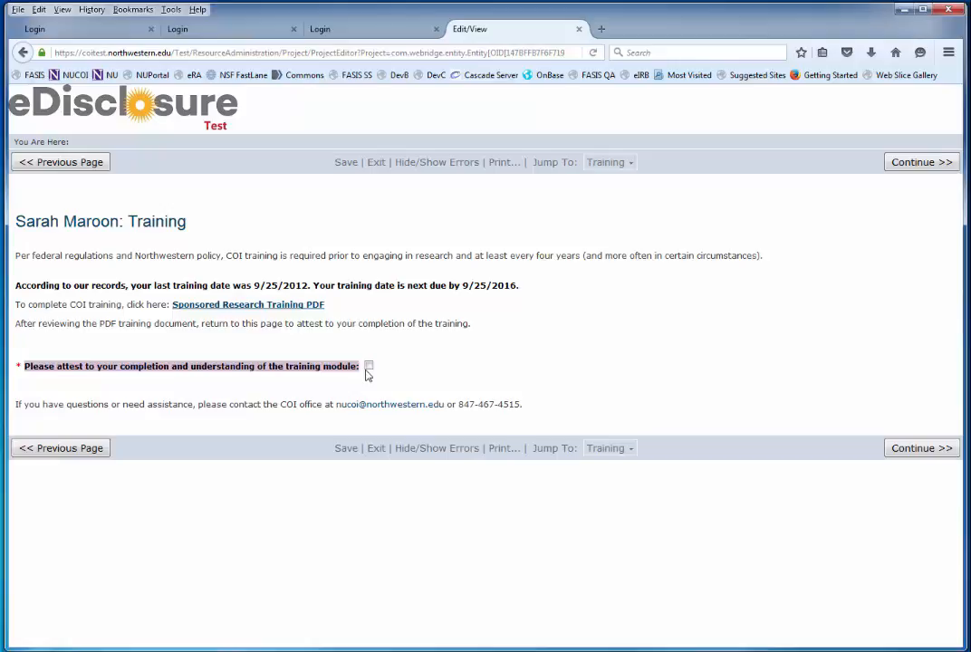
click(902, 453)
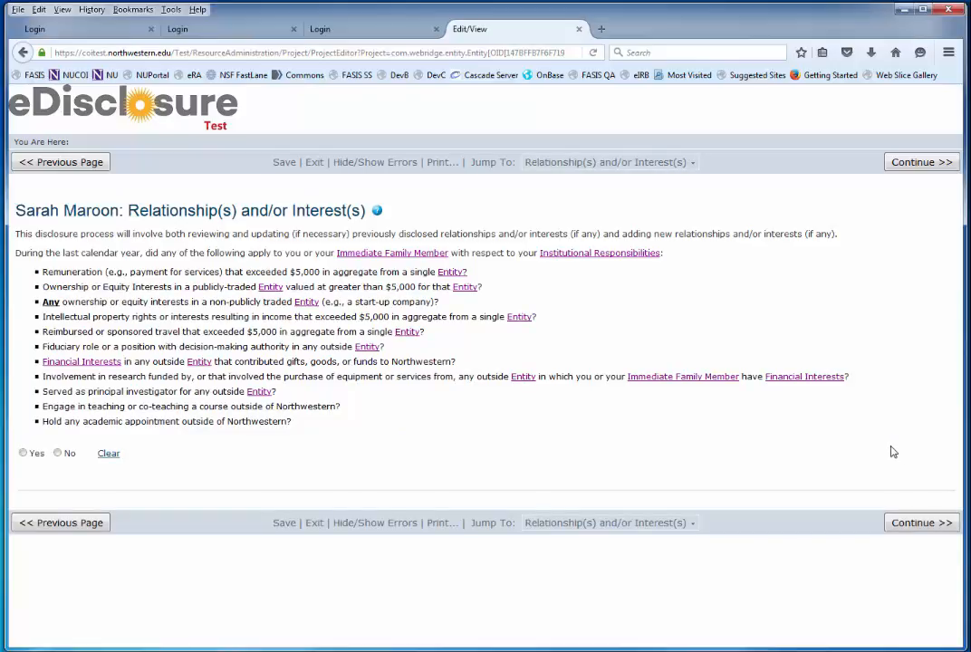
click(379, 211)
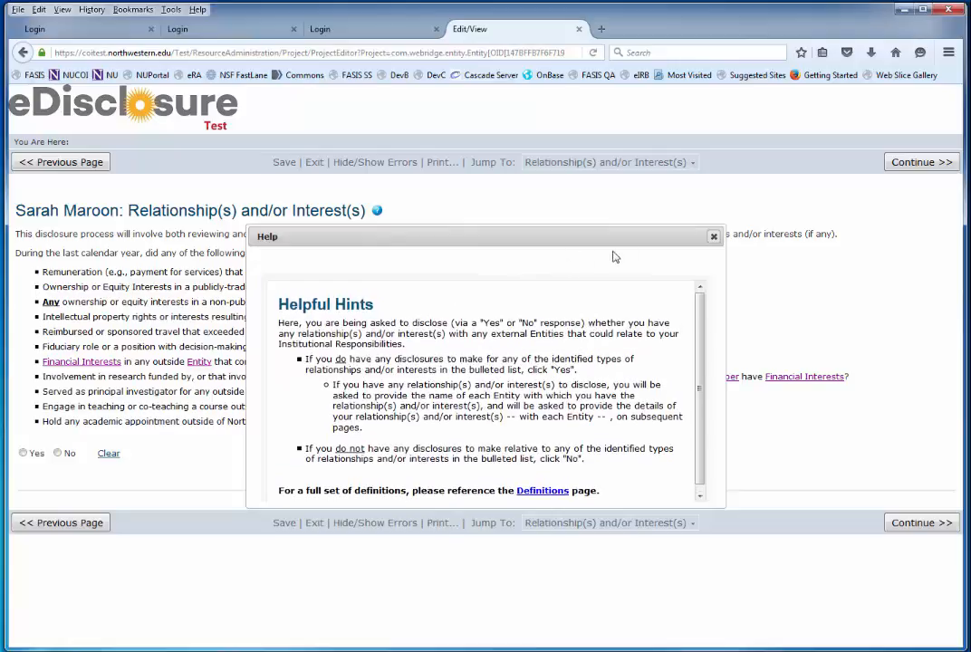
click(714, 238)
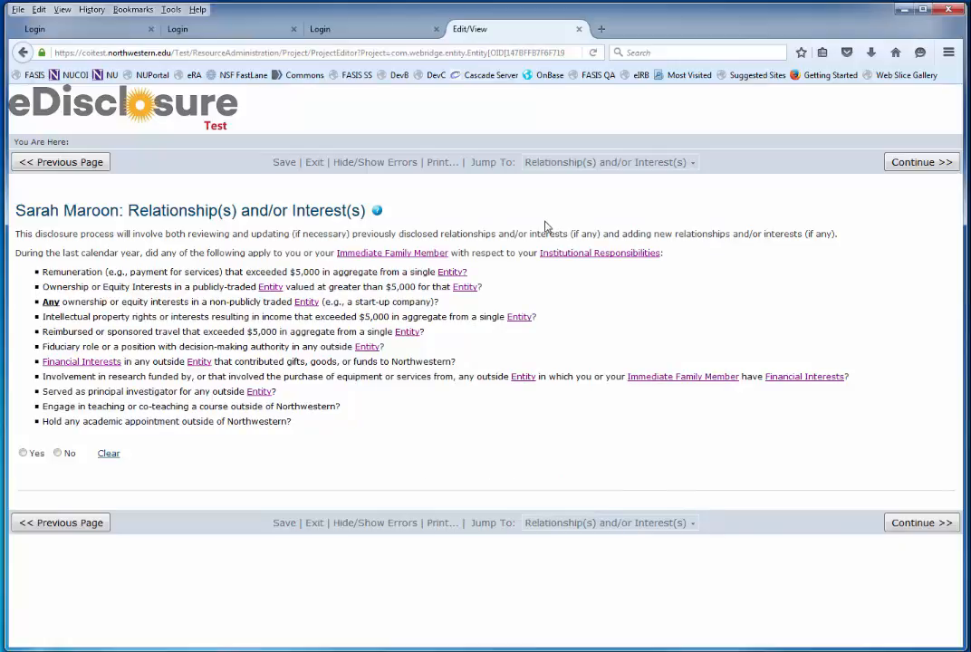
click(374, 253)
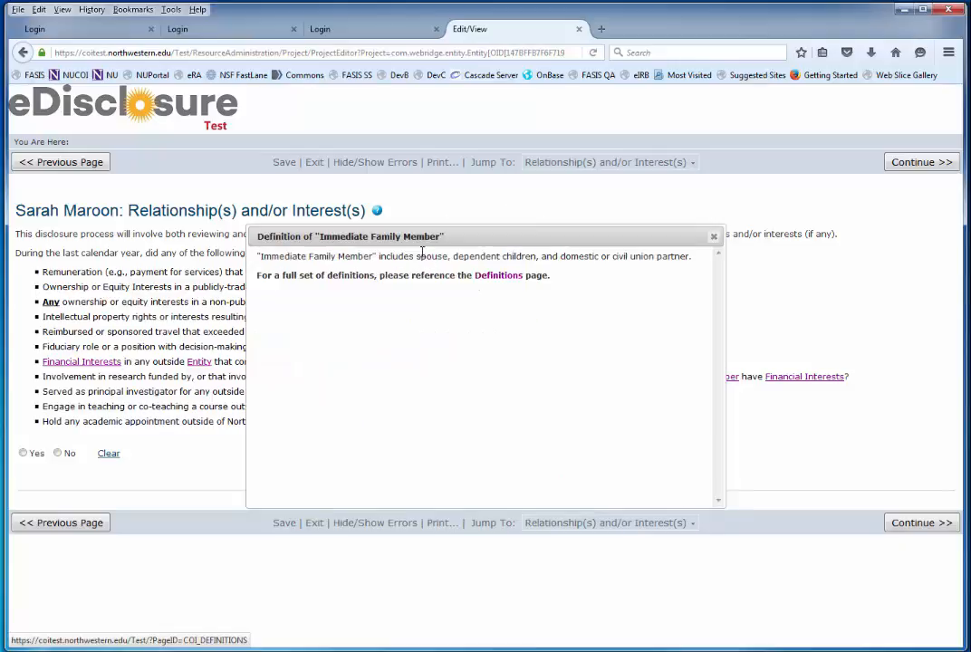
click(714, 237)
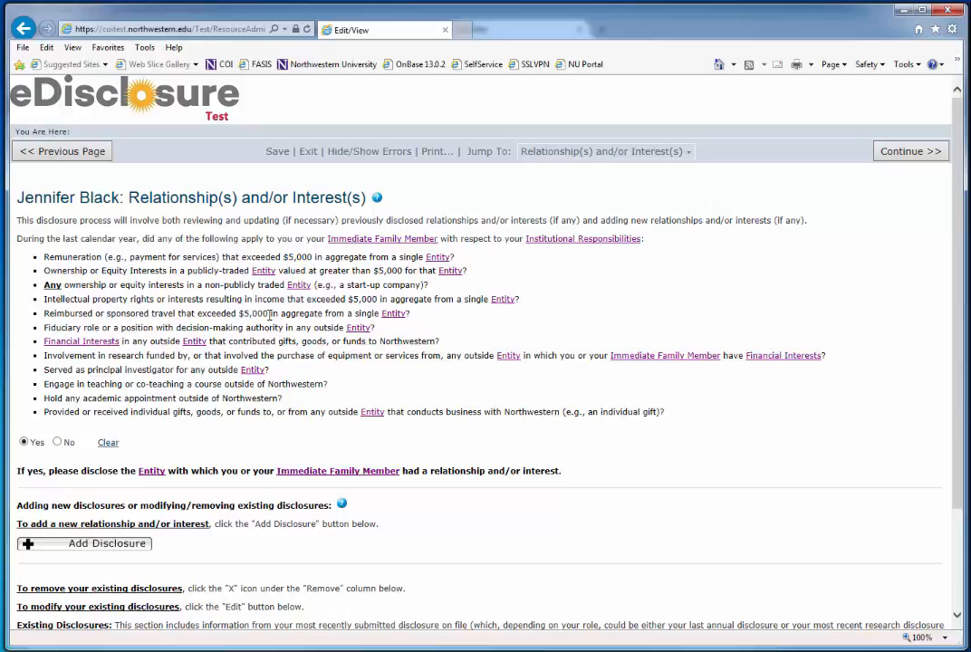
Step: Remove the Dow Chemical Company disclosure and return to the Firefox disclosure page
scroll(269, 314, down, 3)
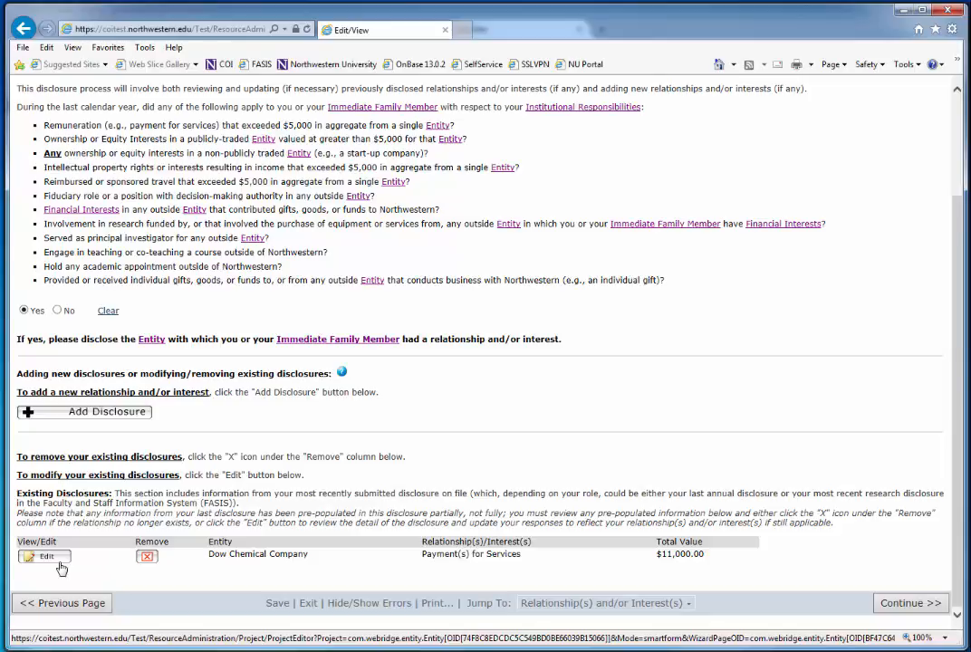
click(143, 562)
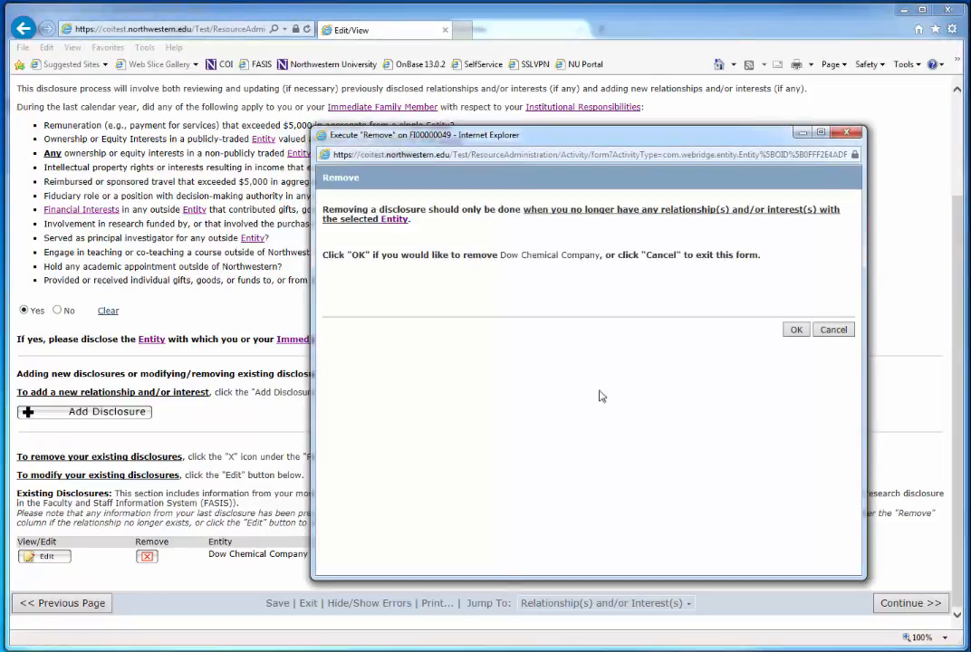
click(797, 332)
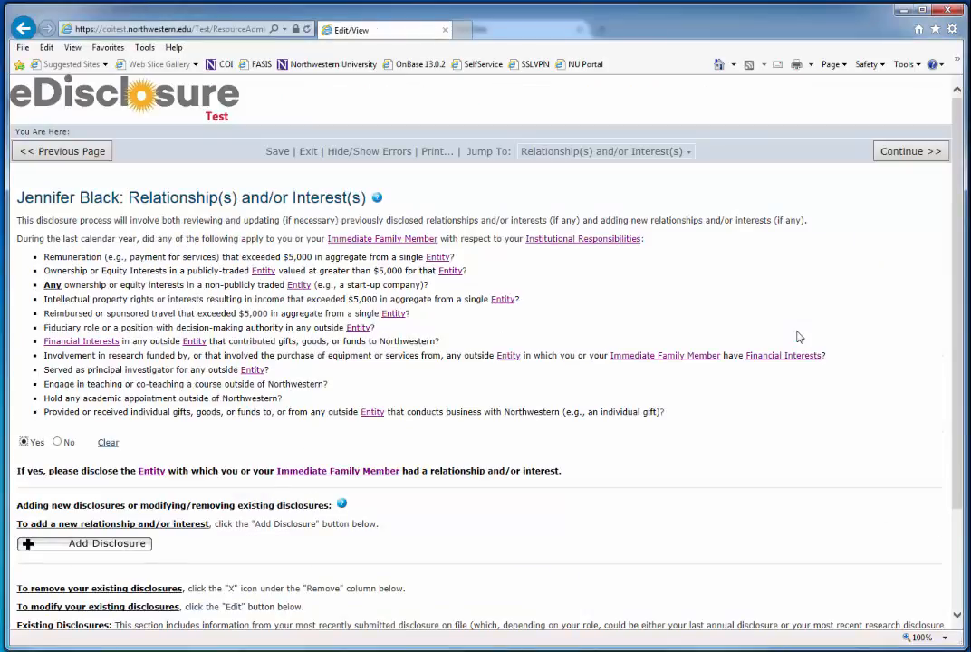
scroll(772, 362, down, 3)
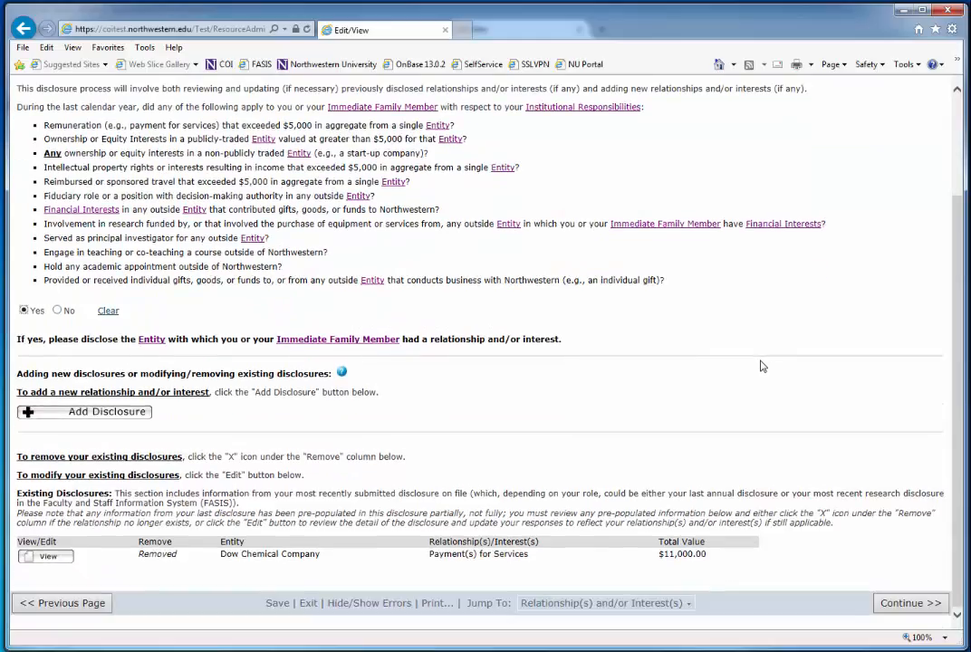
click(898, 9)
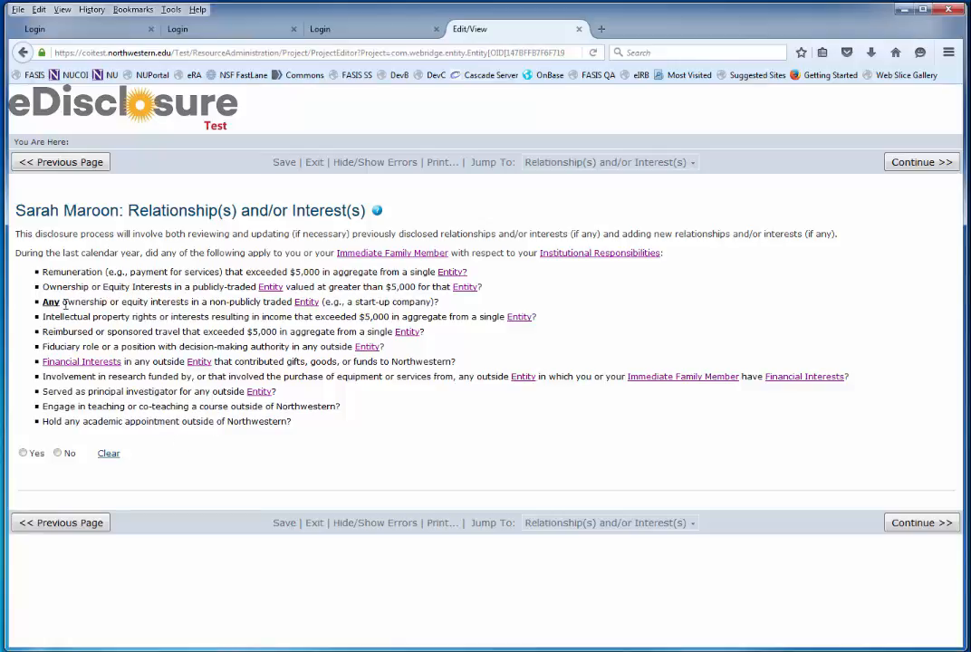
Step: Answer Yes to having relationships and add 'NewCo, Inc.' as a free-text new entity
click(23, 454)
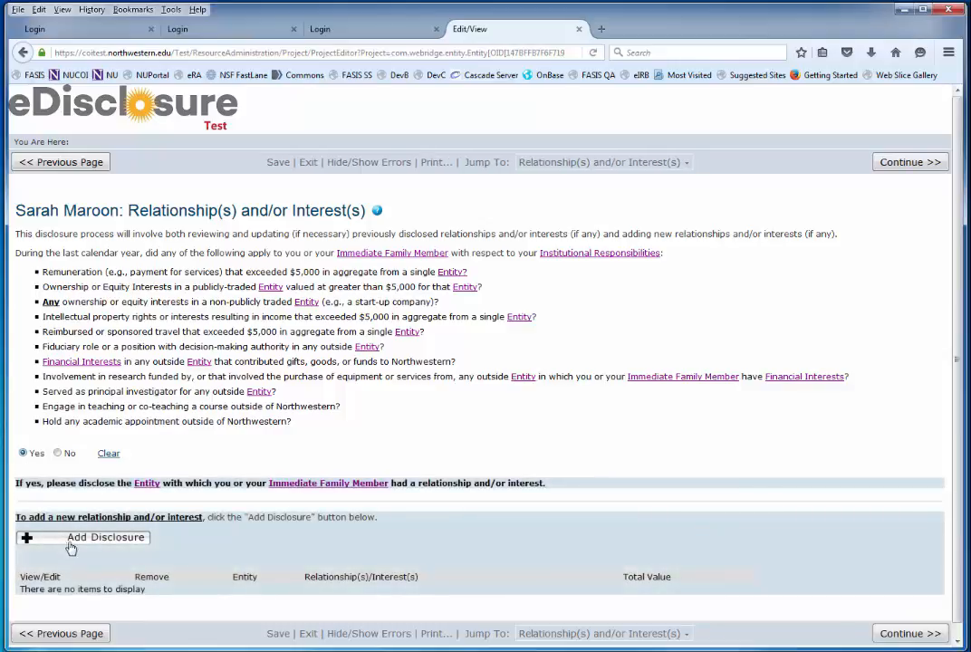
click(72, 543)
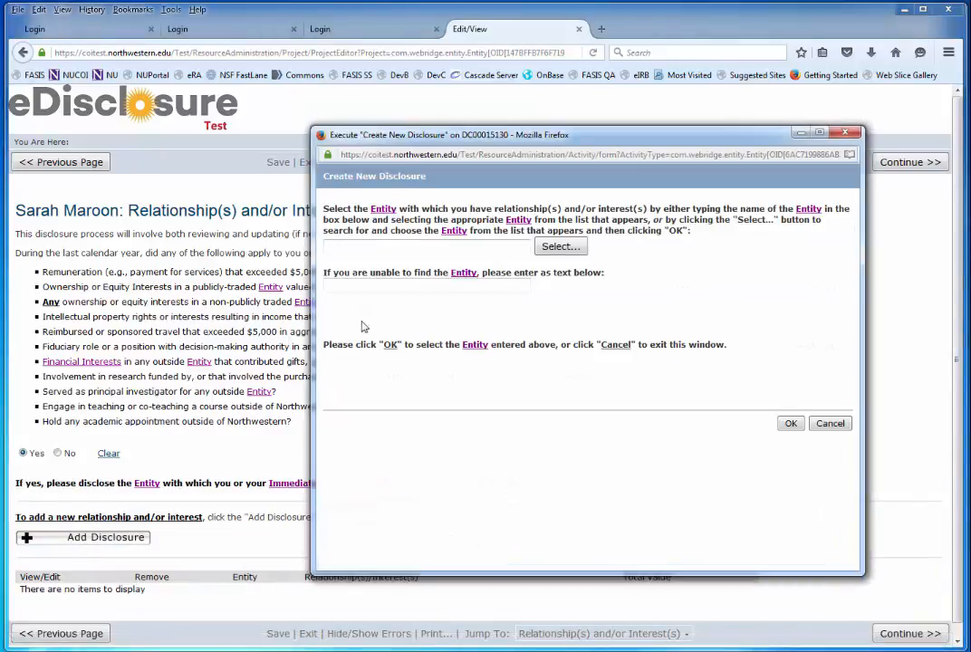
click(381, 248)
text(NewCo)
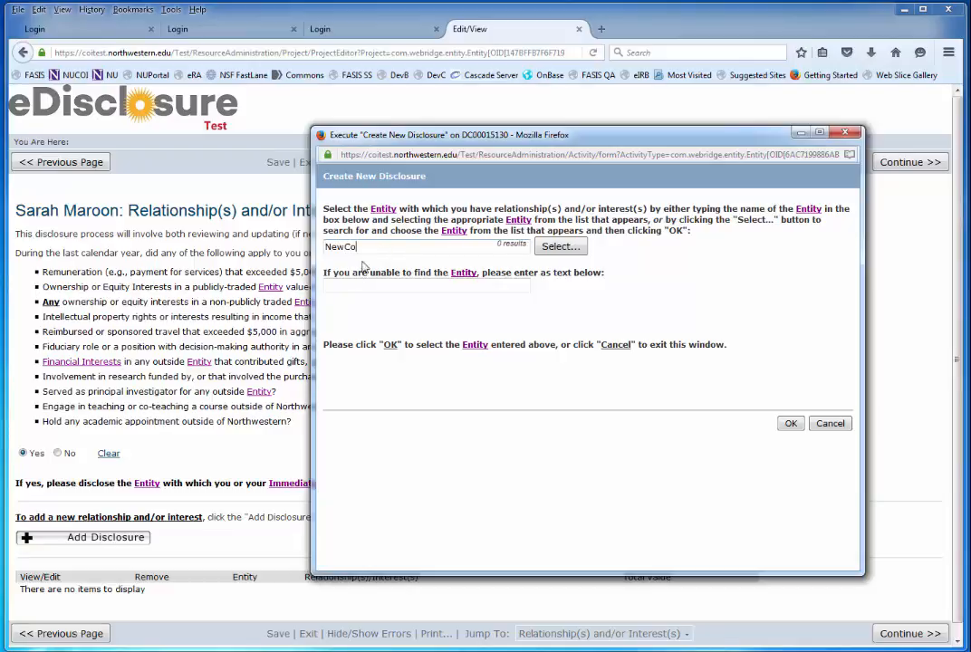
drag(355, 248, 308, 247)
key(ctrl+x)
click(340, 287)
text(New)
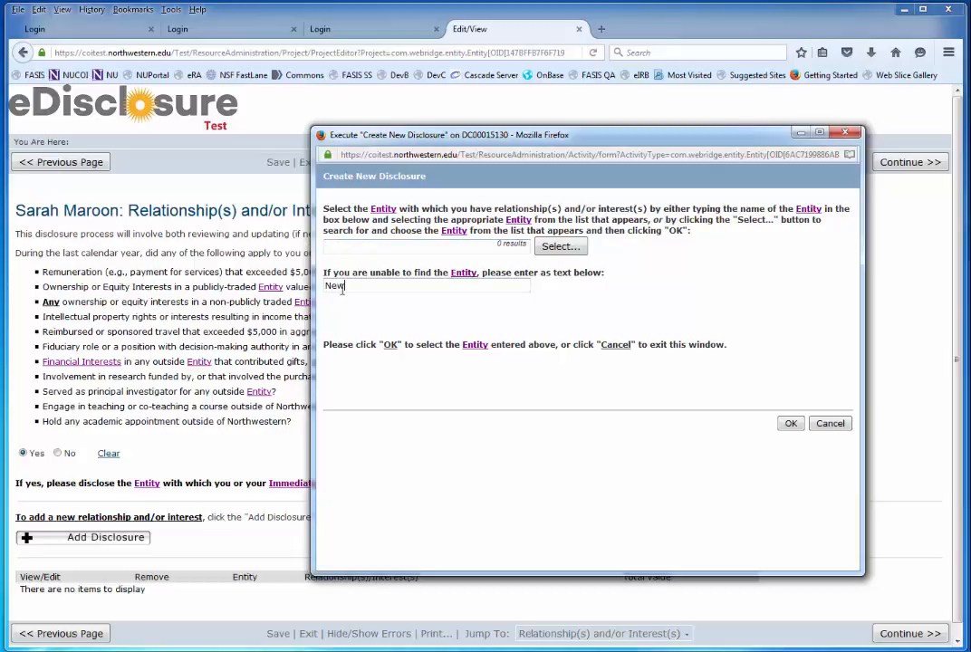
text(Co, Inc.)
click(789, 425)
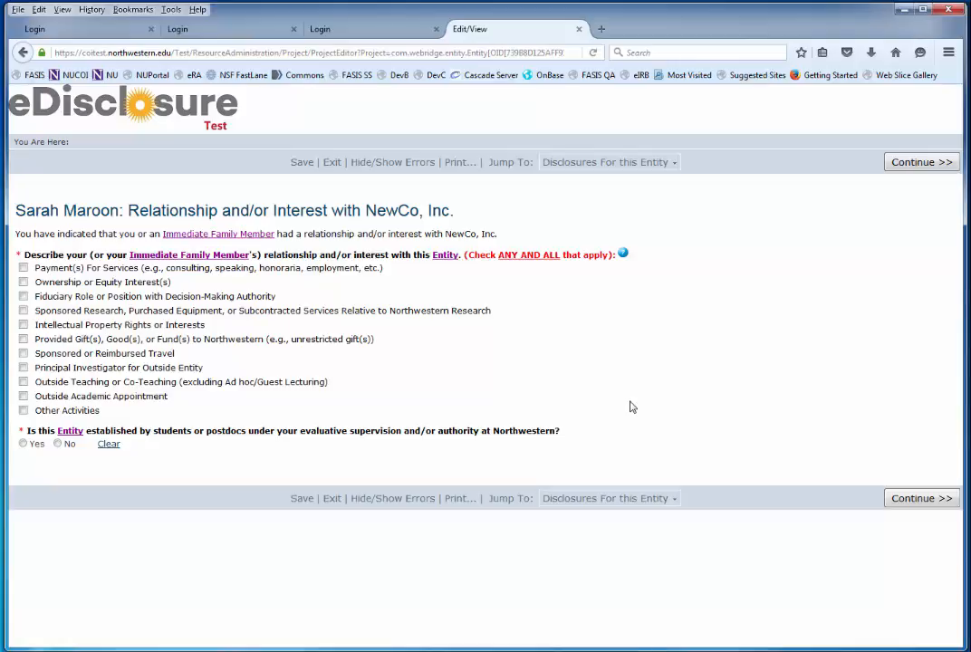
Step: Check Ownership or Equity Interest(s) and answer No to the student-established question
click(23, 282)
click(888, 496)
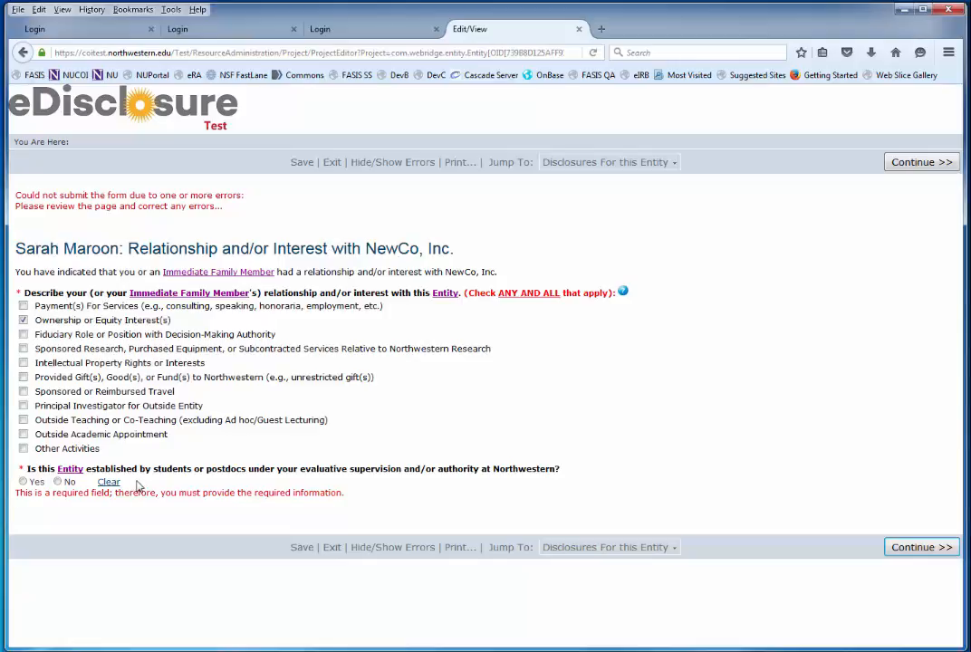
click(57, 482)
click(920, 547)
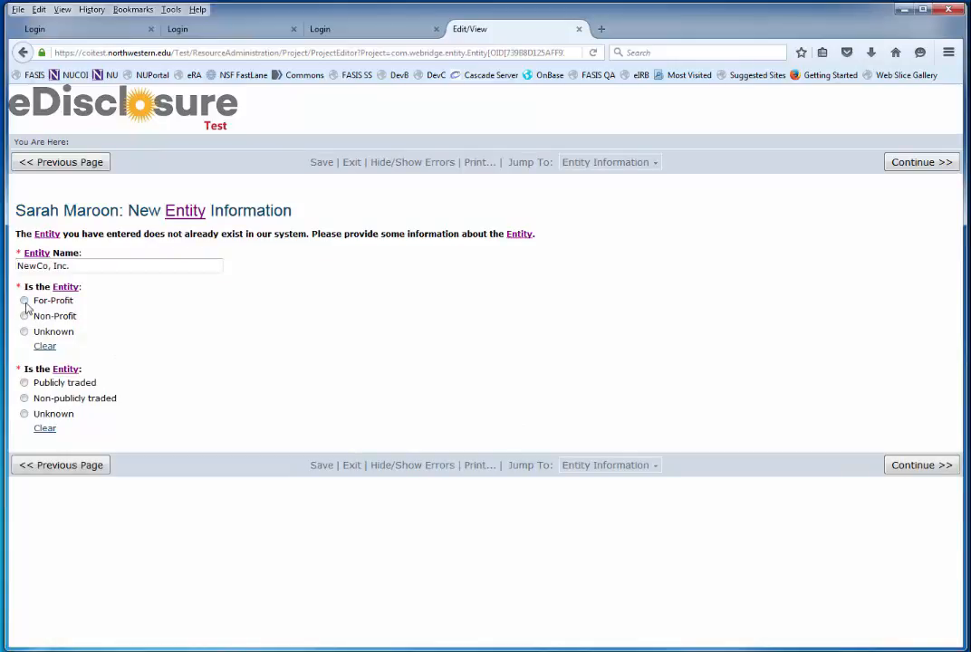
Step: Classify NewCo, Inc. as For-Profit and Non-publicly traded, then continue
click(24, 301)
click(25, 399)
click(906, 465)
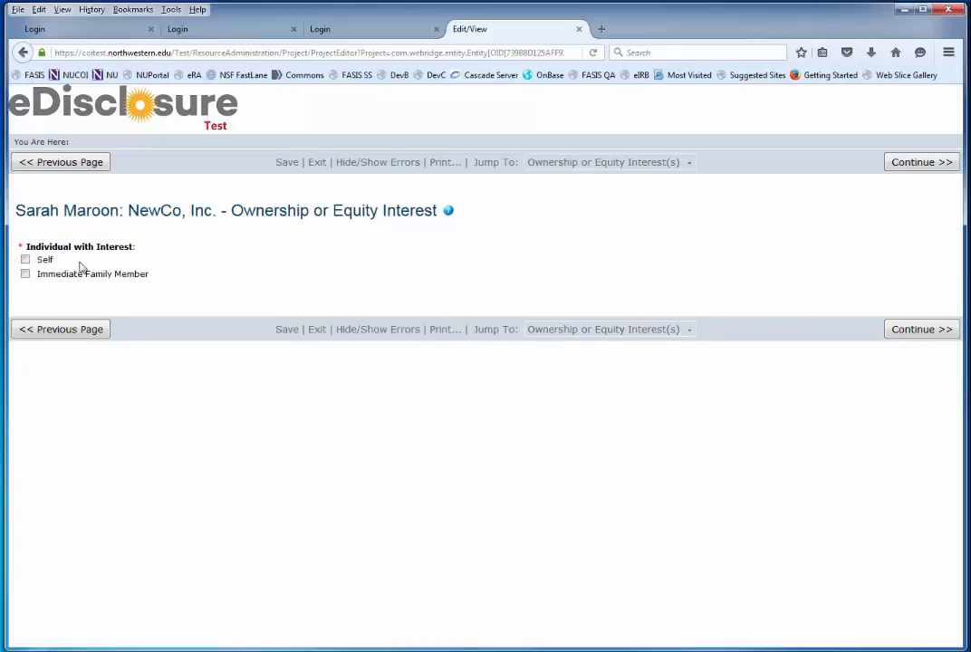
Step: Record Self-held Founder's shares, amount 0, note 'My new startup company.', and continue
click(26, 259)
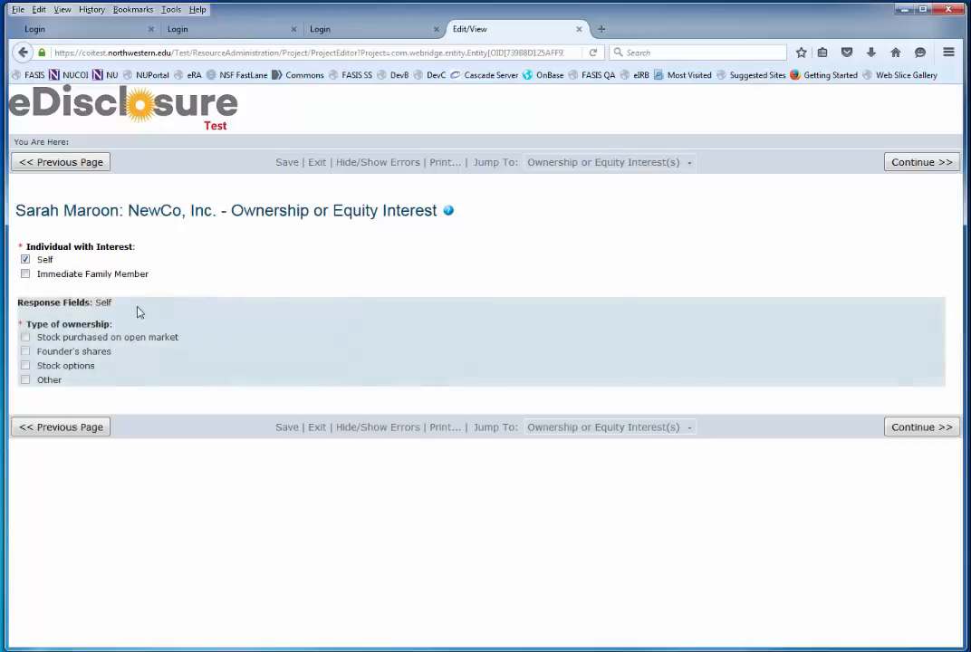
click(25, 351)
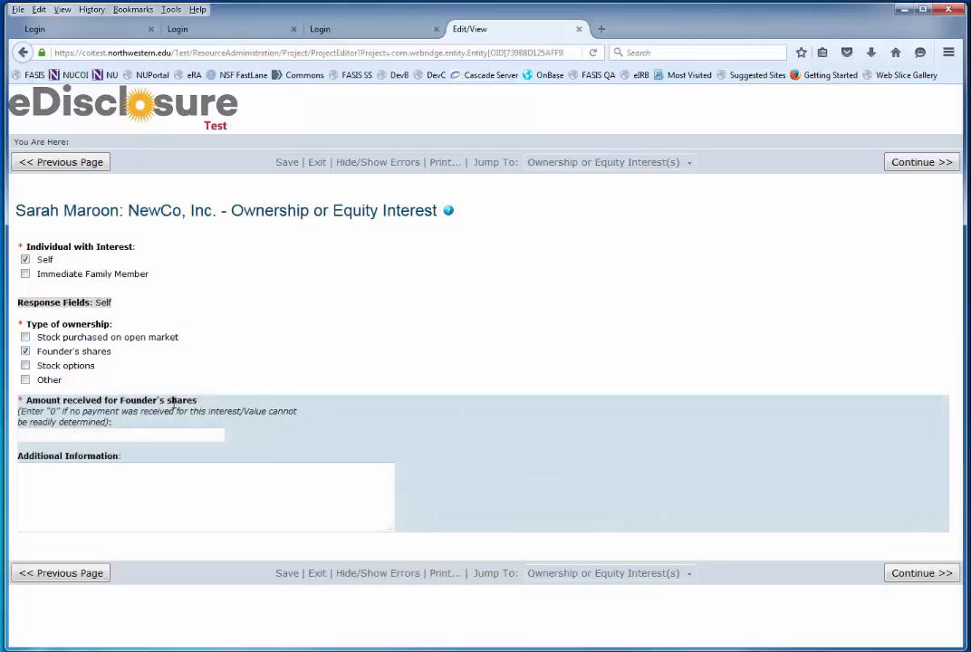
text(0)
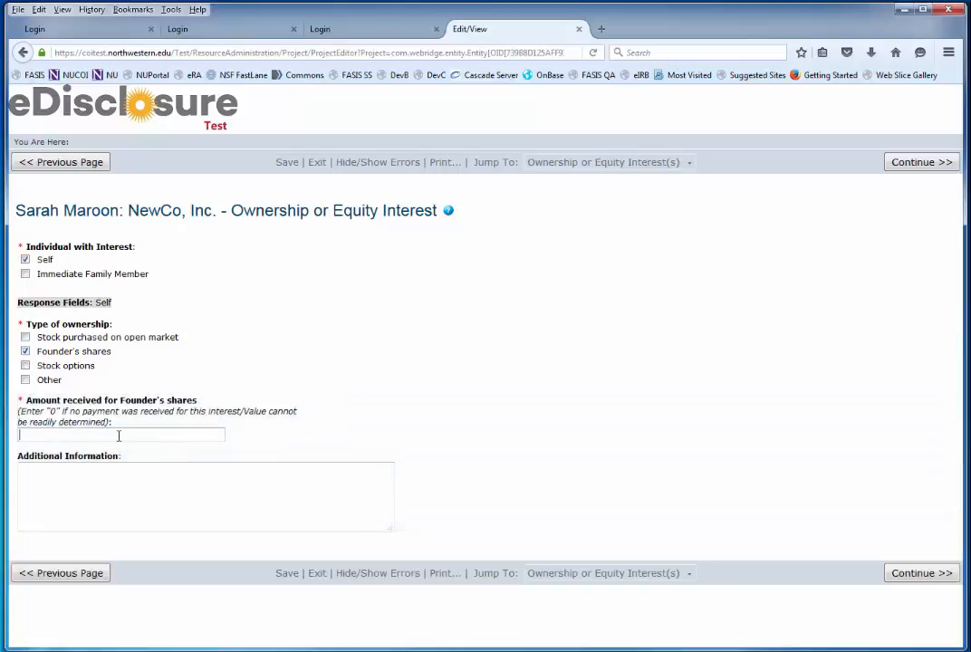
click(97, 470)
text(My n)
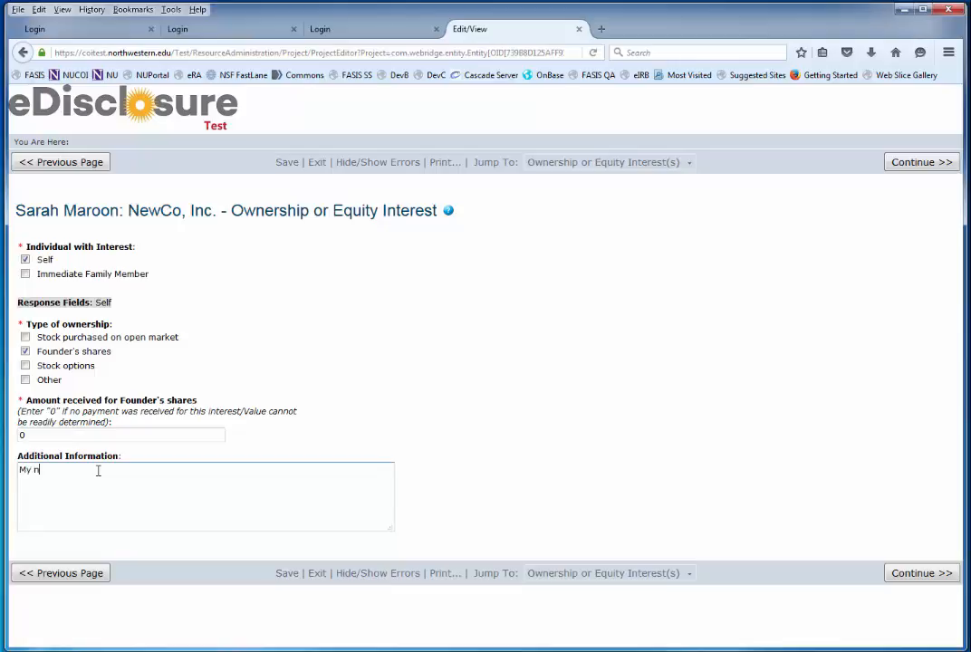
text(ew startup company.)
click(909, 575)
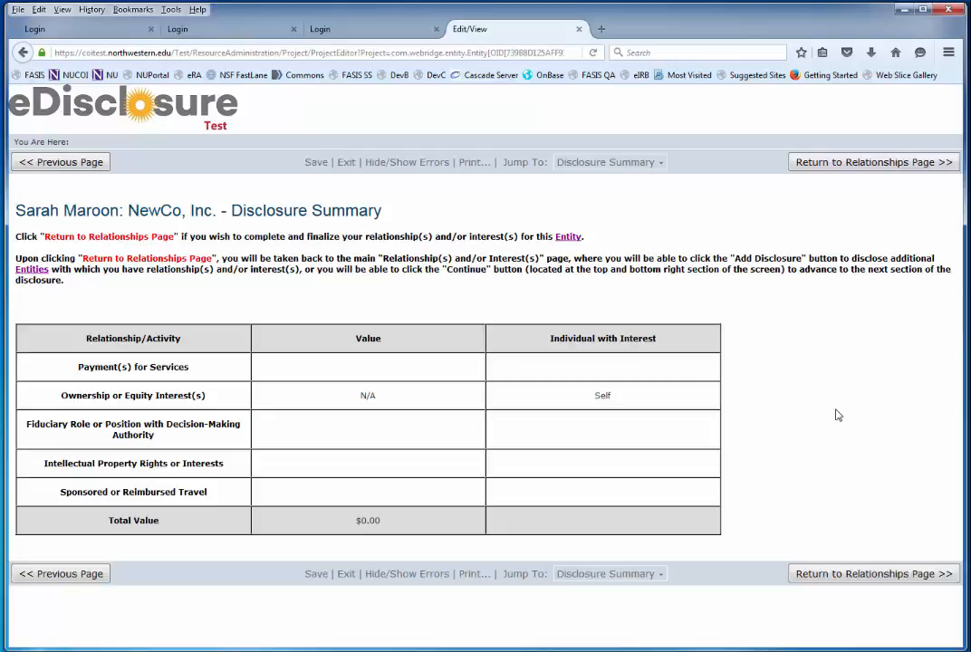
Step: Return to the relationships list showing NewCo, Inc.'s $0.00 ownership and continue
click(889, 576)
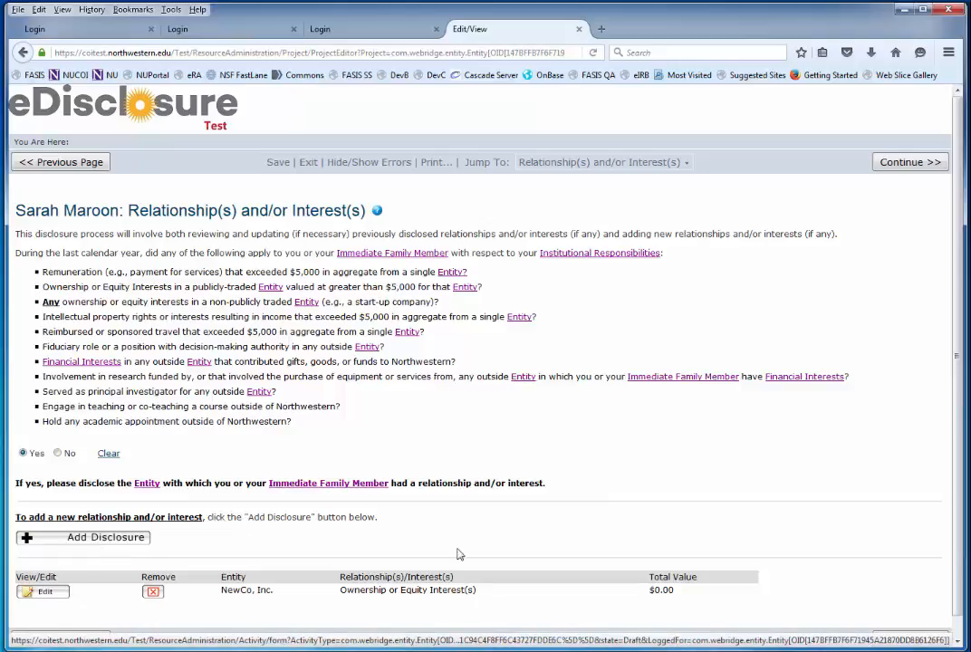
scroll(907, 374, down, 1)
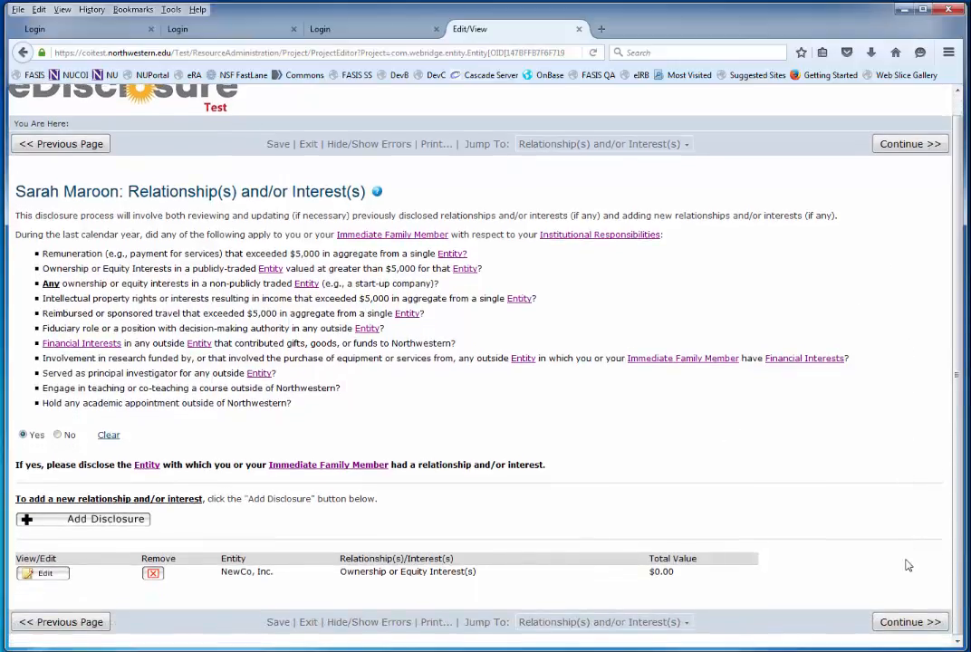
click(901, 621)
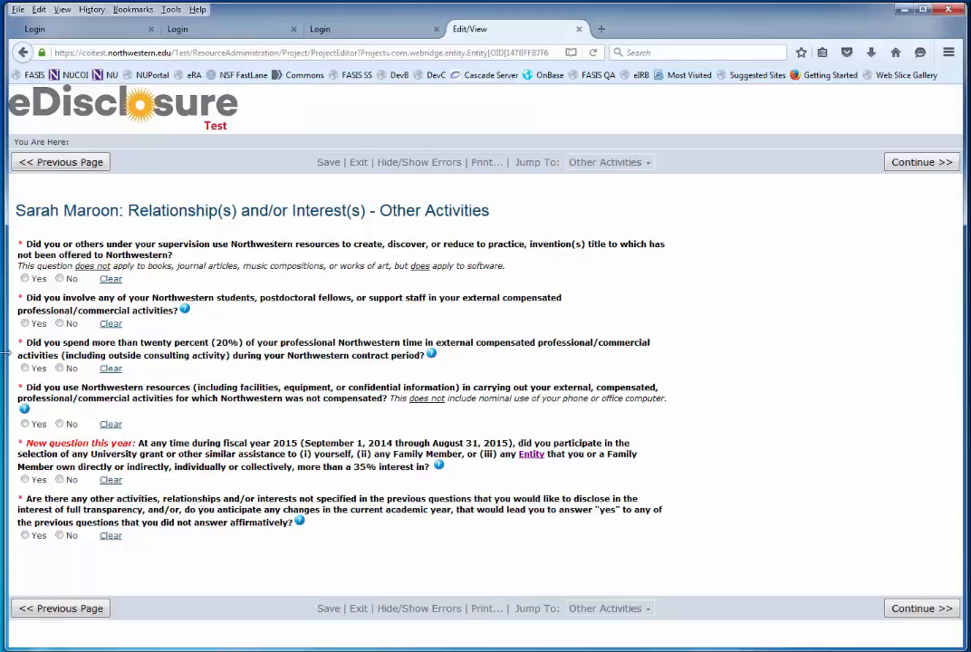
Step: Answer No to the first five Other Activities questions and Yes to the last, explained as 'More information.', then continue to the Summary
click(60, 280)
click(59, 324)
click(60, 368)
click(60, 424)
click(60, 480)
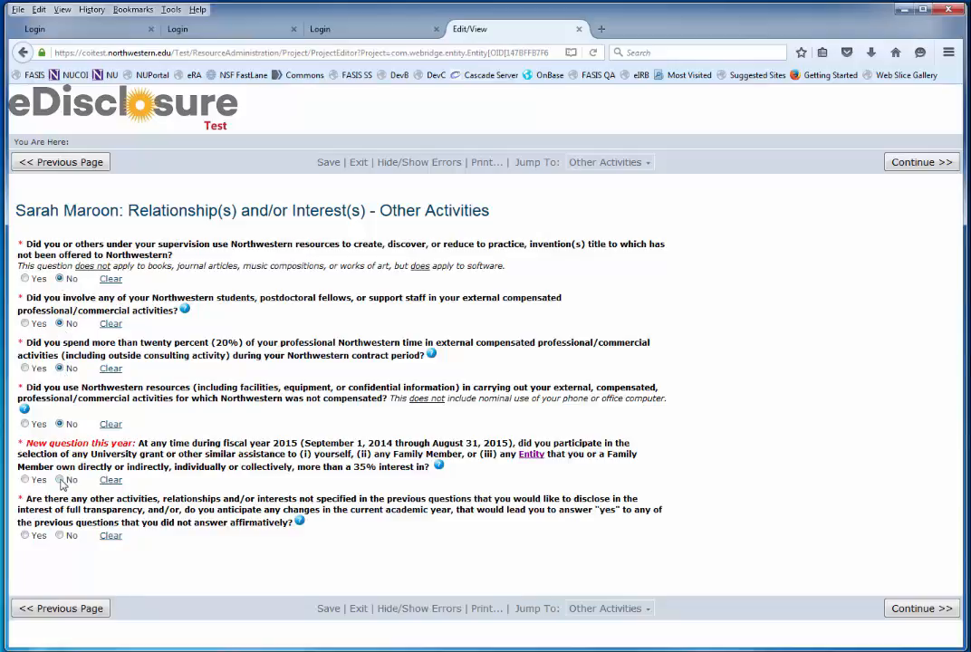
click(25, 536)
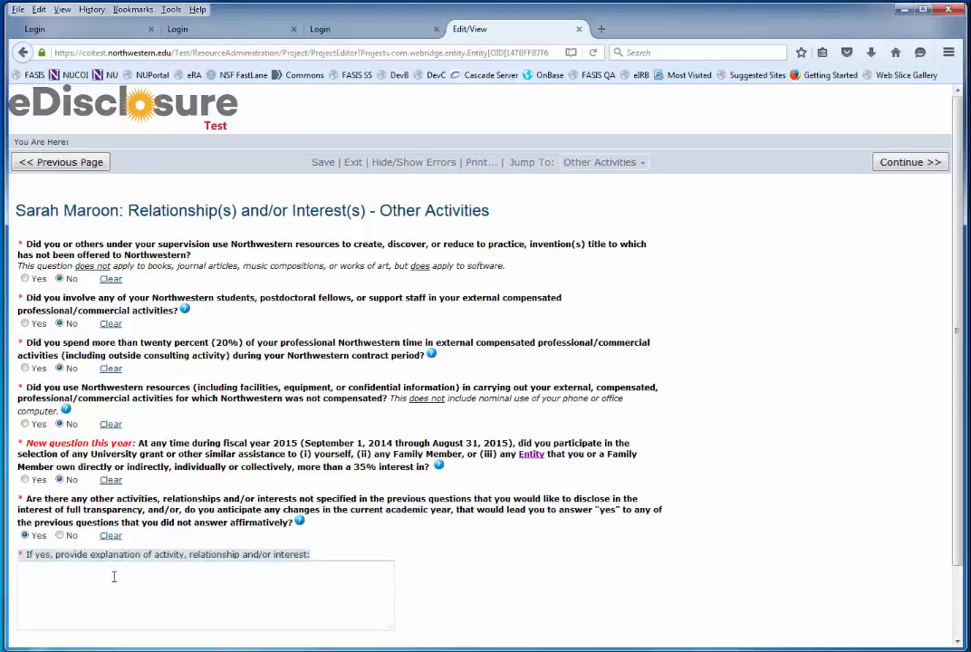
text(More inform)
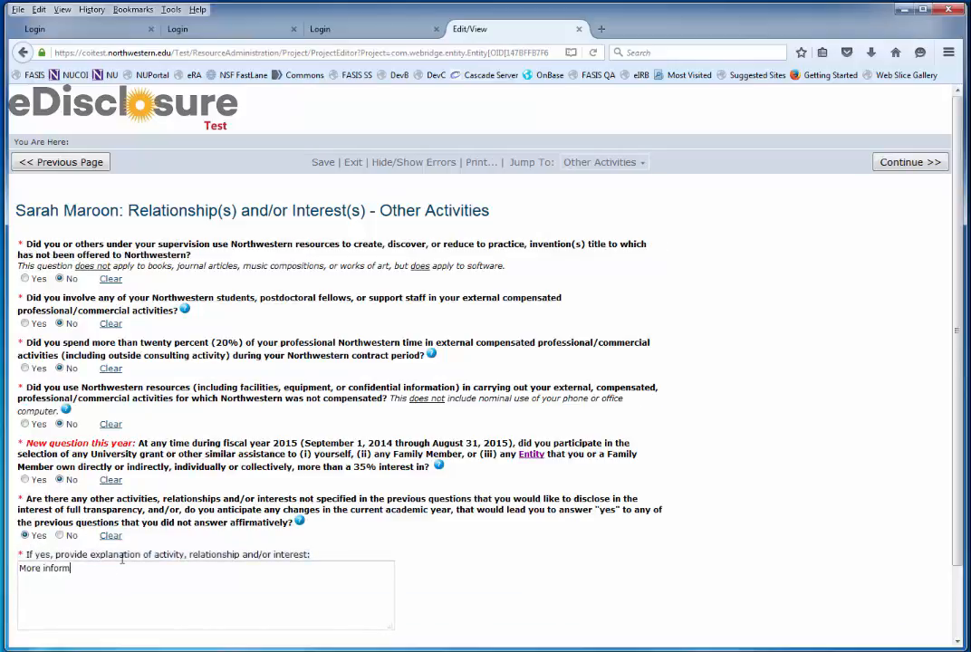
text(ation.)
scroll(546, 547, down, 2)
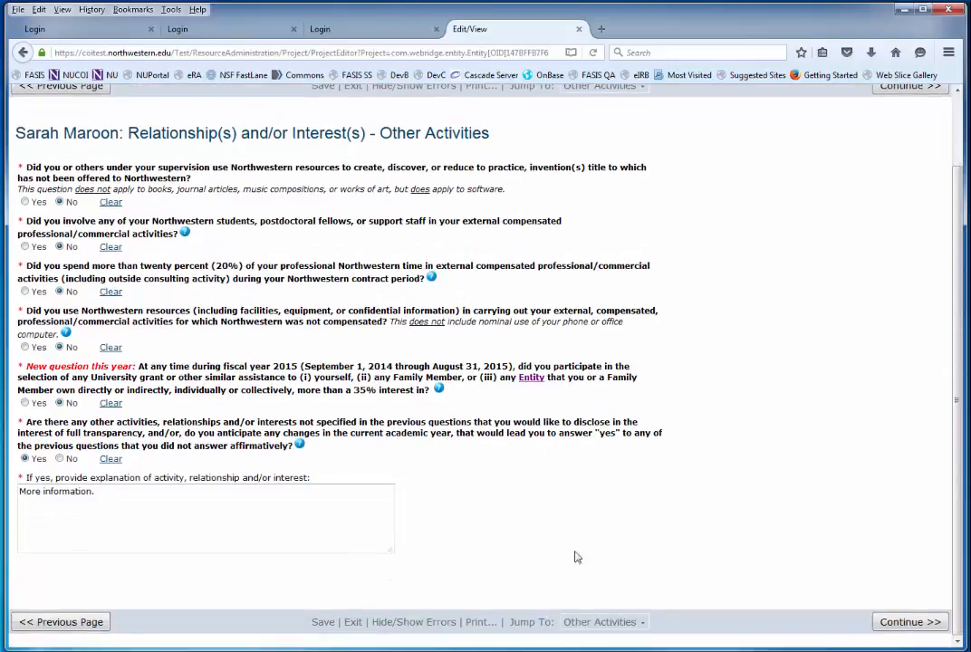
click(892, 624)
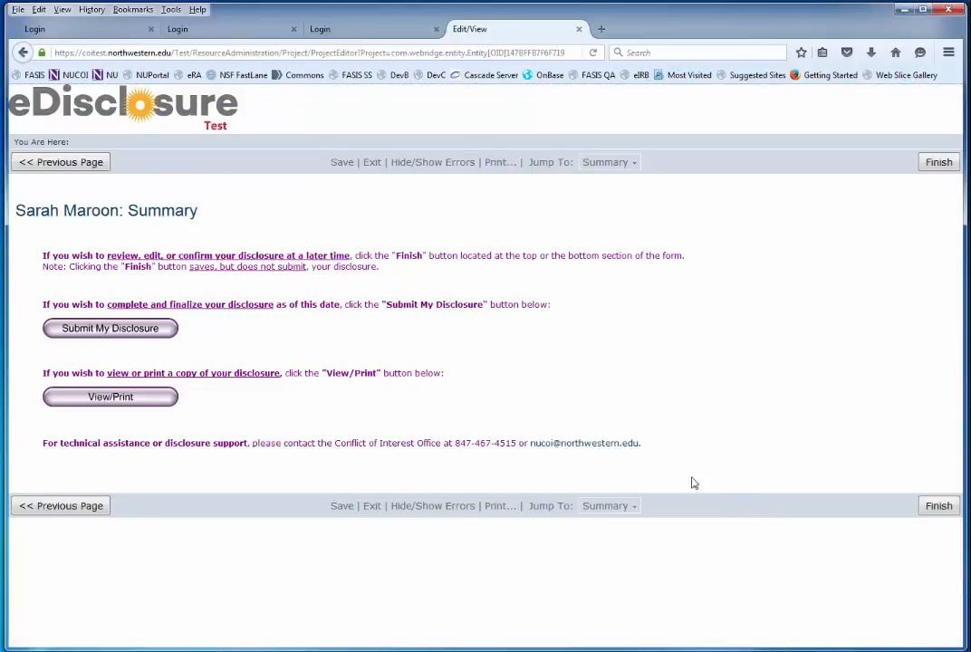
Step: Preview the printable copy, check the Jump To section list, then start Submit My Disclosure
click(136, 397)
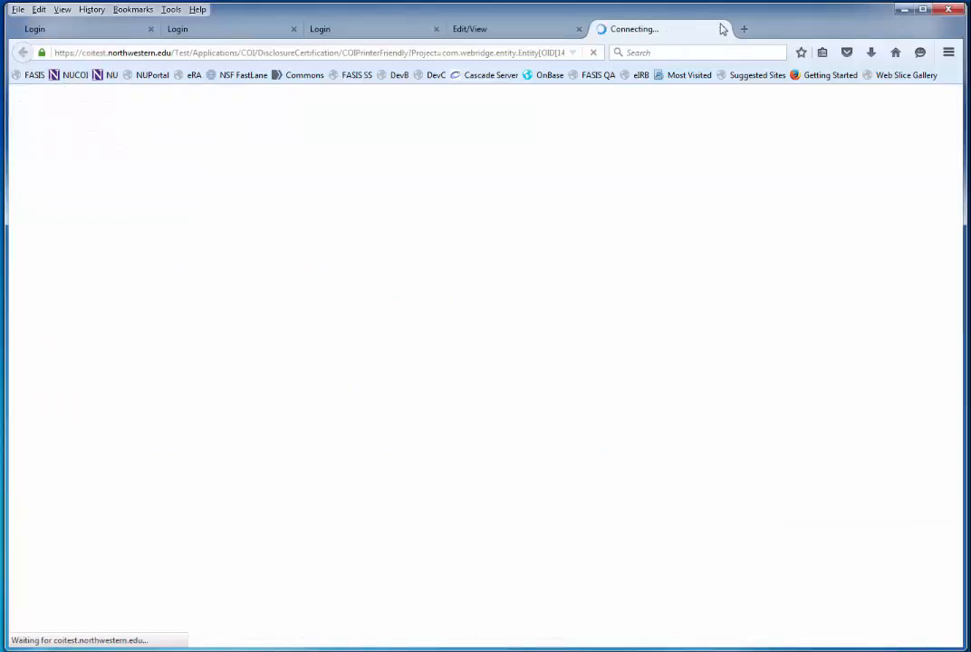
click(722, 29)
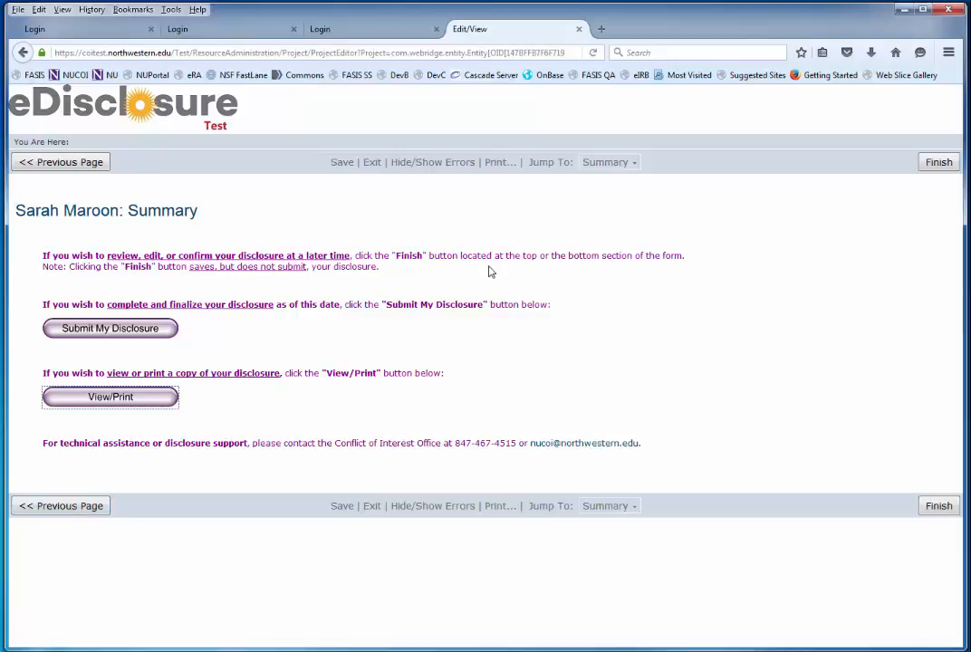
click(604, 170)
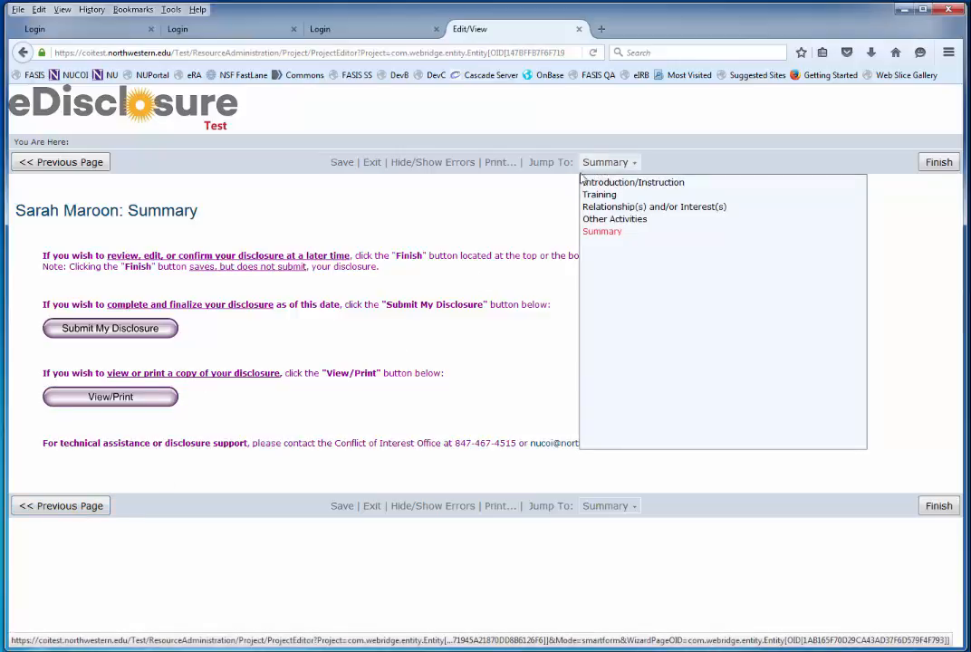
click(533, 212)
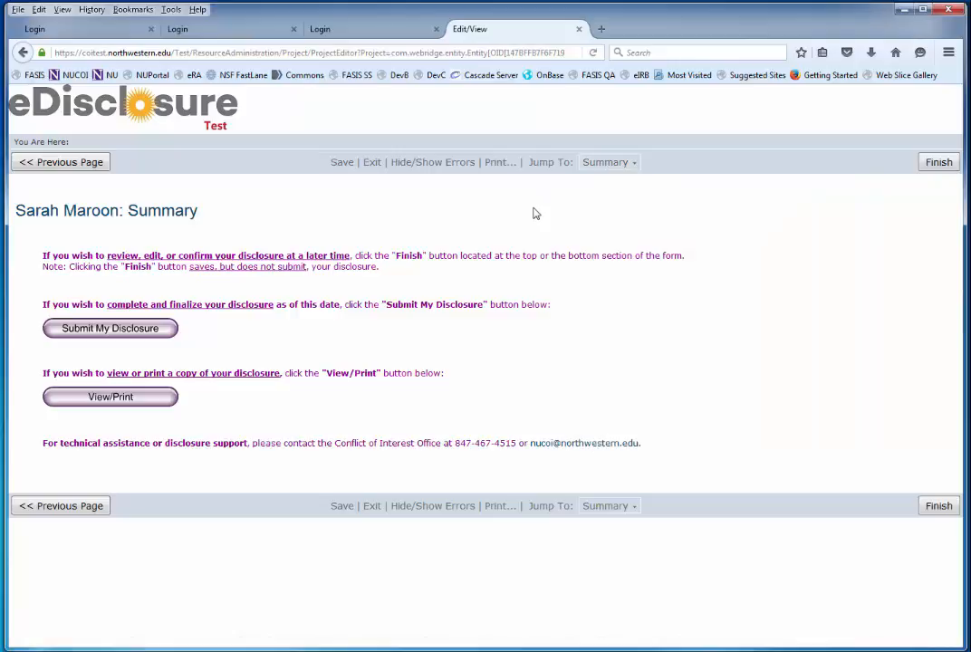
click(108, 334)
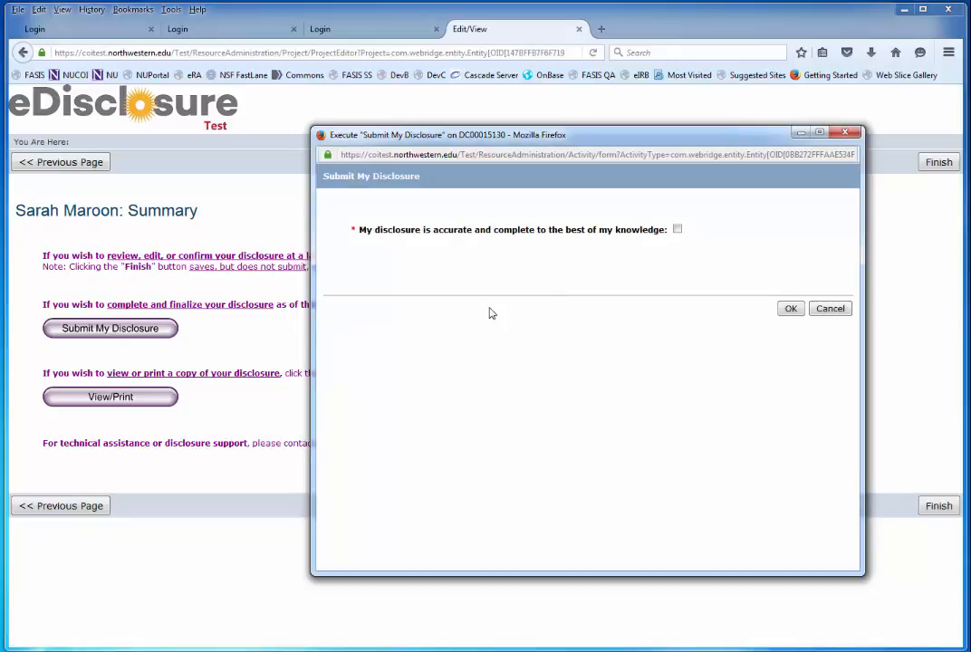
Step: Attest that the disclosure is accurate and complete and confirm the submission
click(676, 229)
click(790, 310)
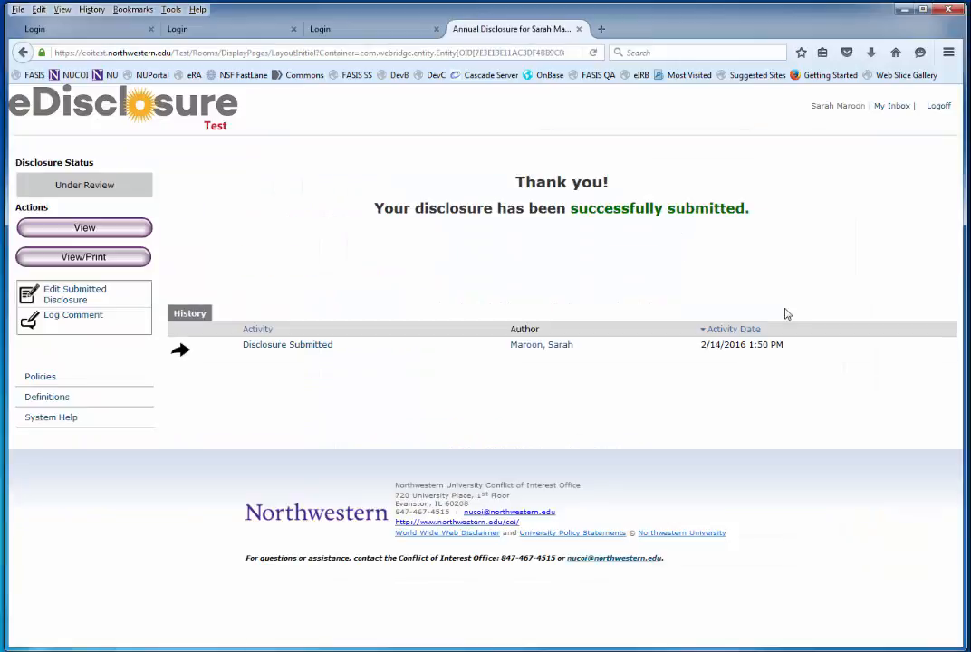